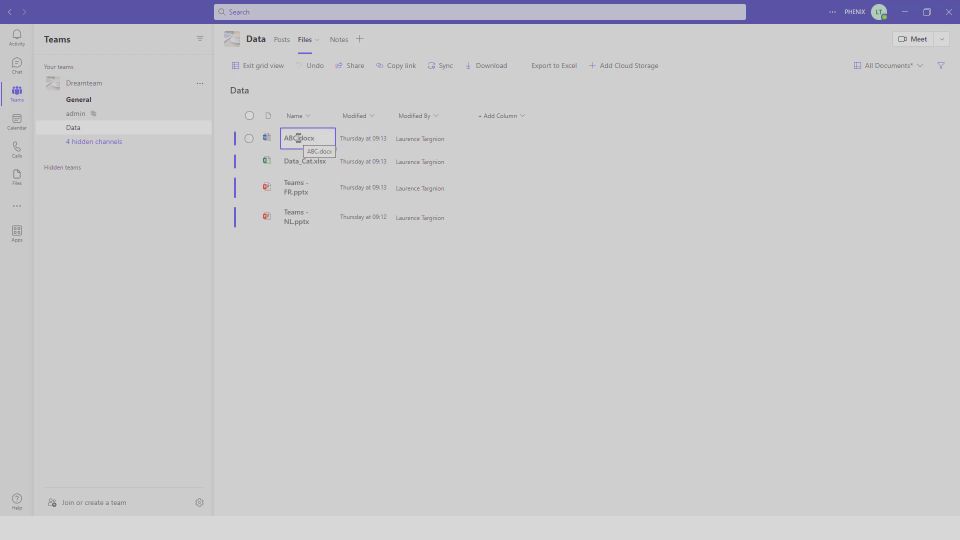
Step: Check whether the Name, Modified and Modified By cells of ABC.docx and Data_Cat.xlsx can be edited in the grid
{"action": "left_click", "coordinate": [297, 159]}
{"action": "left_click", "coordinate": [358, 161]}
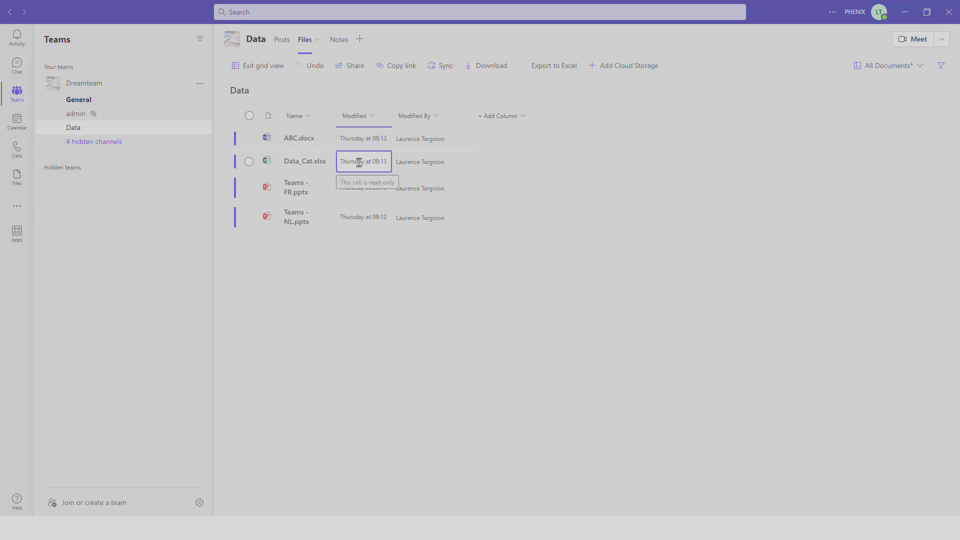
{"action": "left_click", "coordinate": [370, 138]}
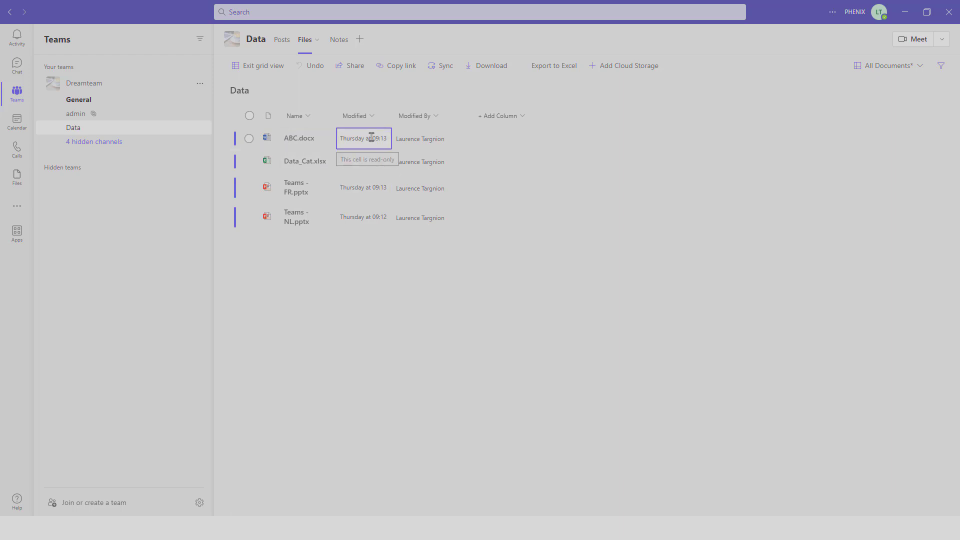
{"action": "left_click", "coordinate": [422, 139]}
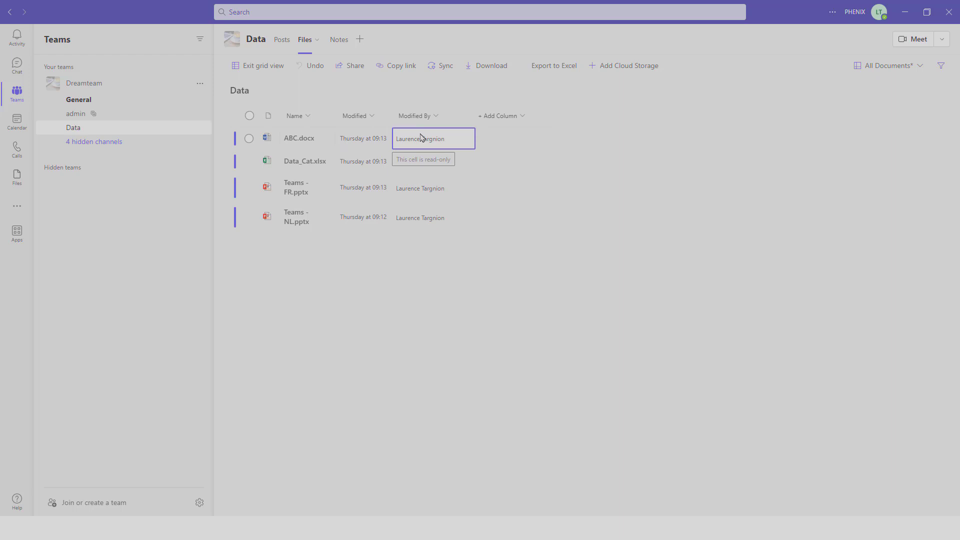
Step: Start a new column of type Choice in the Data file list and name it Statut
{"action": "left_click", "coordinate": [505, 117]}
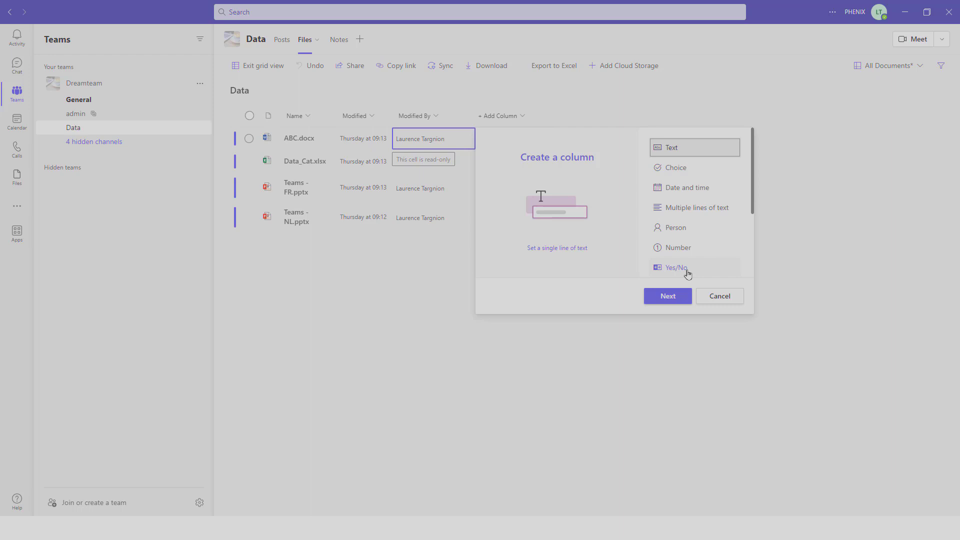
{"action": "key", "text": "ctrl+z"}
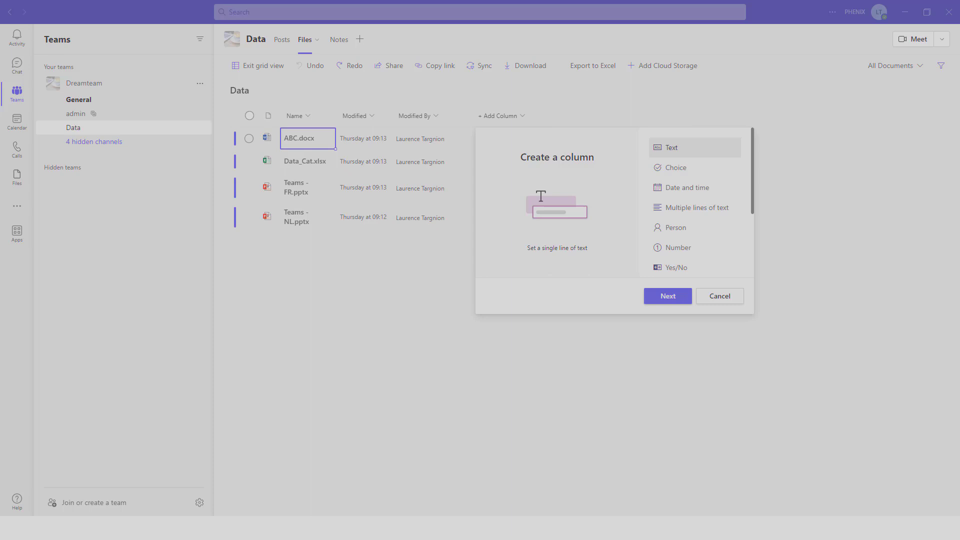
{"action": "left_click", "coordinate": [674, 173]}
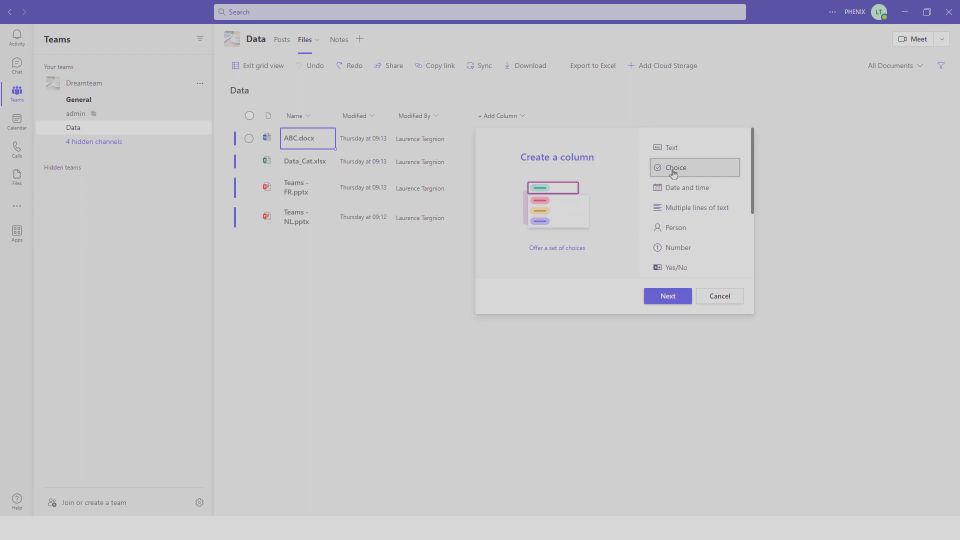
{"action": "left_click", "coordinate": [668, 297]}
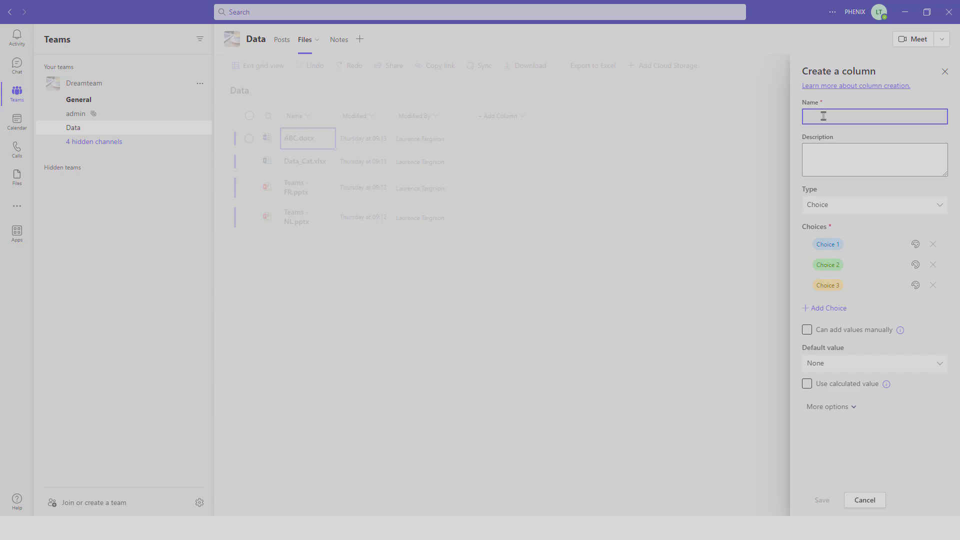
{"action": "type", "text": "Stat"}
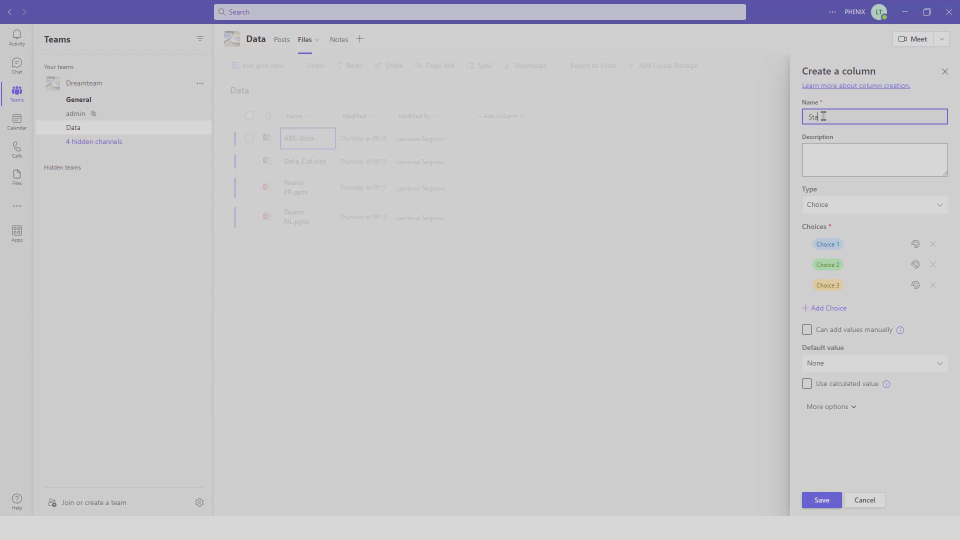
{"action": "type", "text": "ut"}
Step: Rename the first two choices to En cours and Terminé, and remove the third choice
{"action": "left_click", "coordinate": [841, 245]}
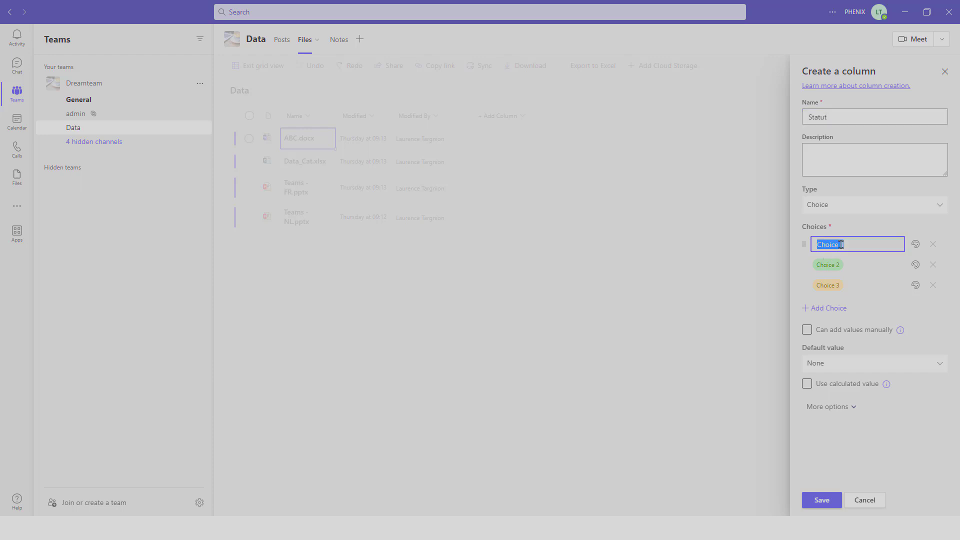
{"action": "type", "text": "En cours"}
{"action": "left_click", "coordinate": [836, 264]}
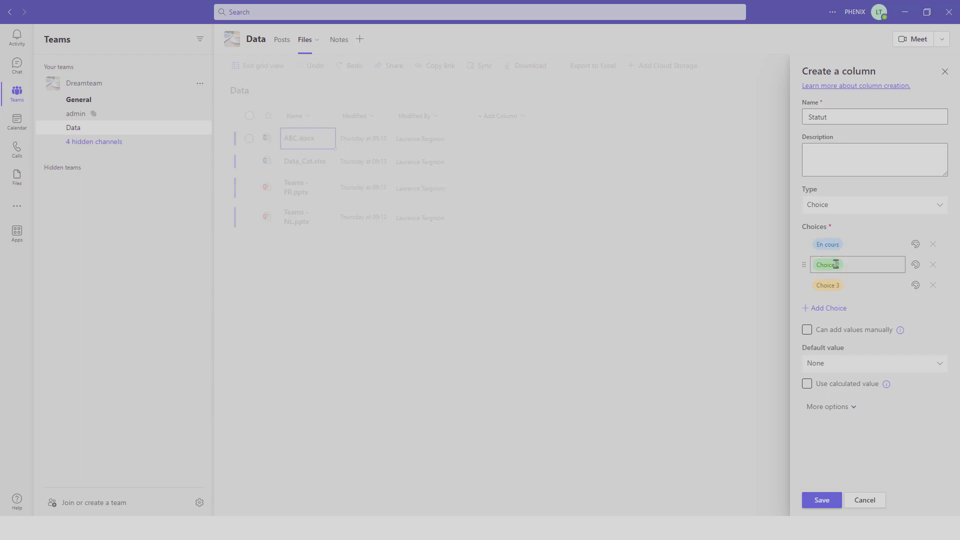
{"action": "type", "text": "Termine"}
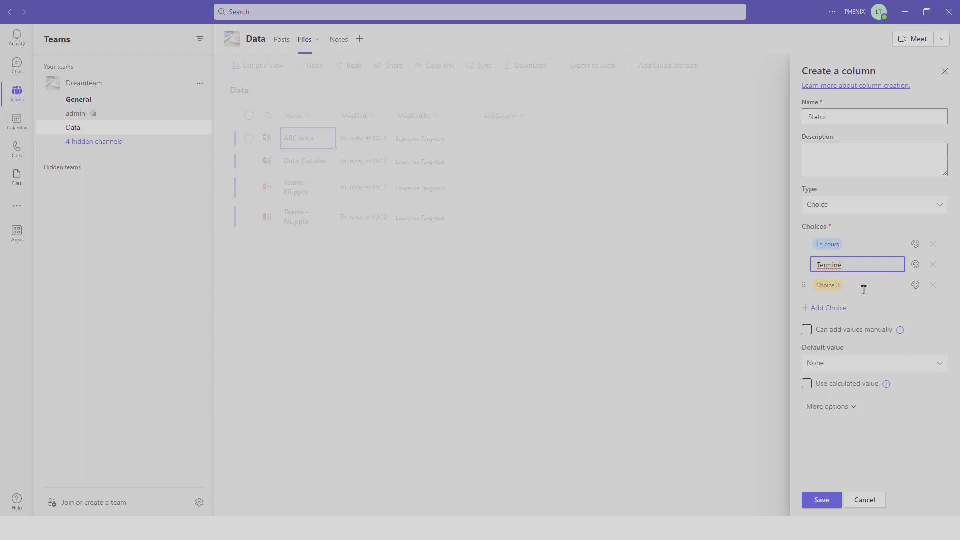
{"action": "left_click", "coordinate": [934, 289]}
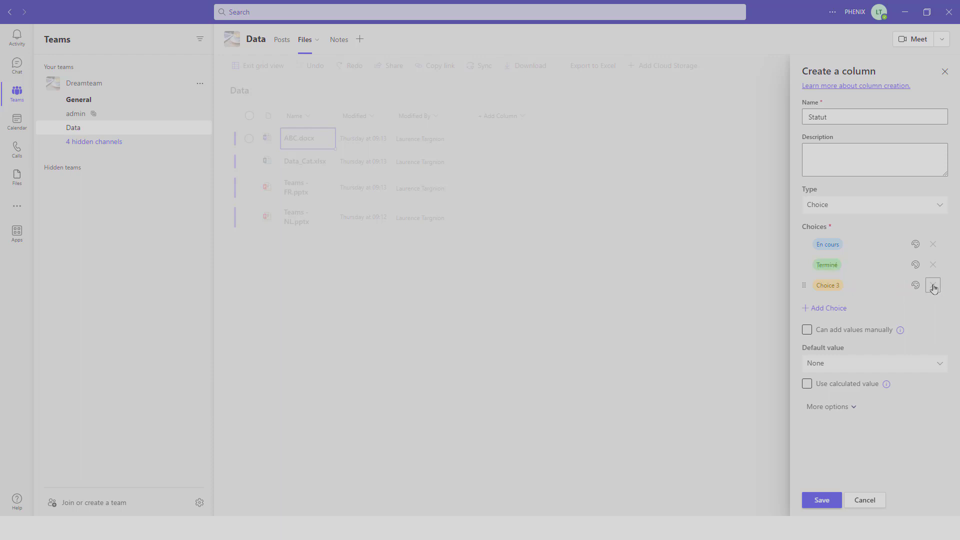
{"action": "left_click", "coordinate": [934, 289]}
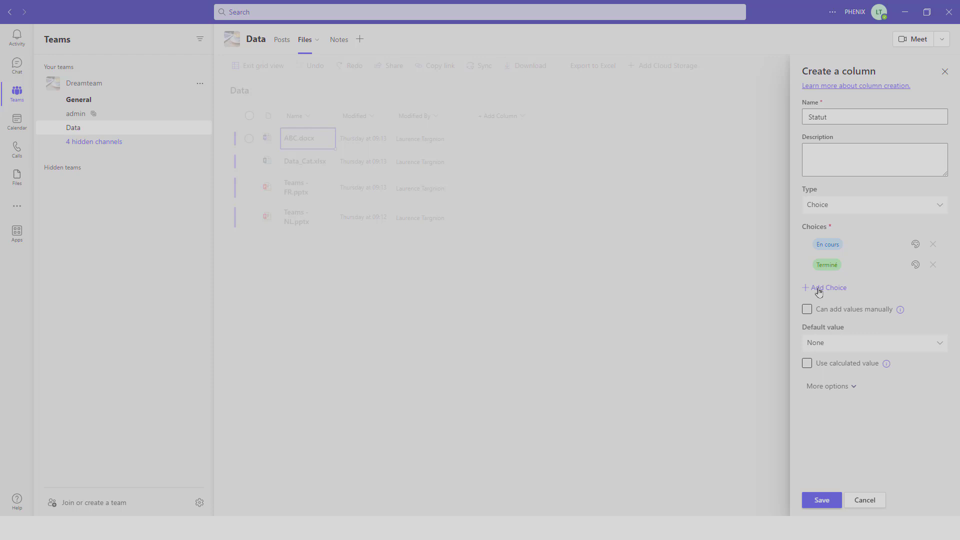
Step: Give the En cours choice a solid orange fill color and save the Statut column
{"action": "left_click", "coordinate": [916, 245]}
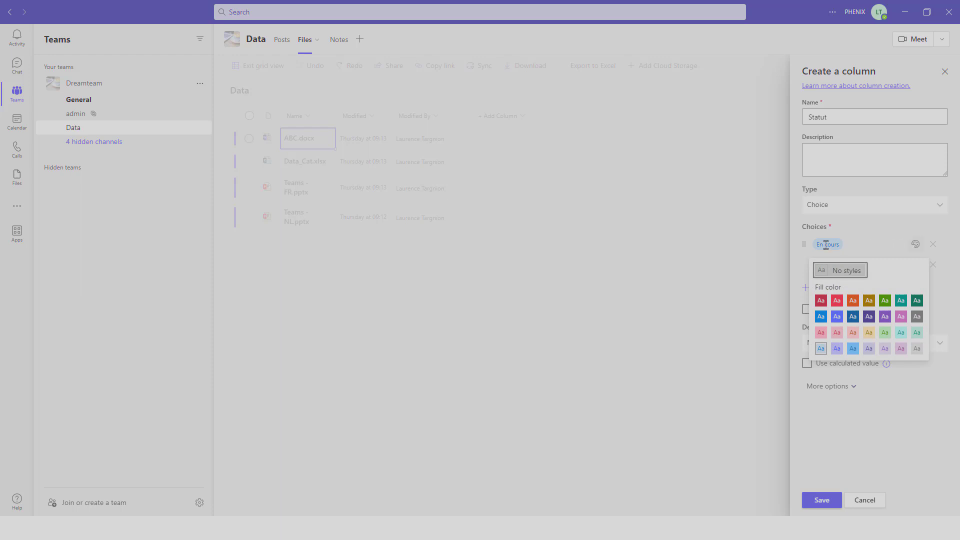
{"action": "left_click", "coordinate": [852, 301]}
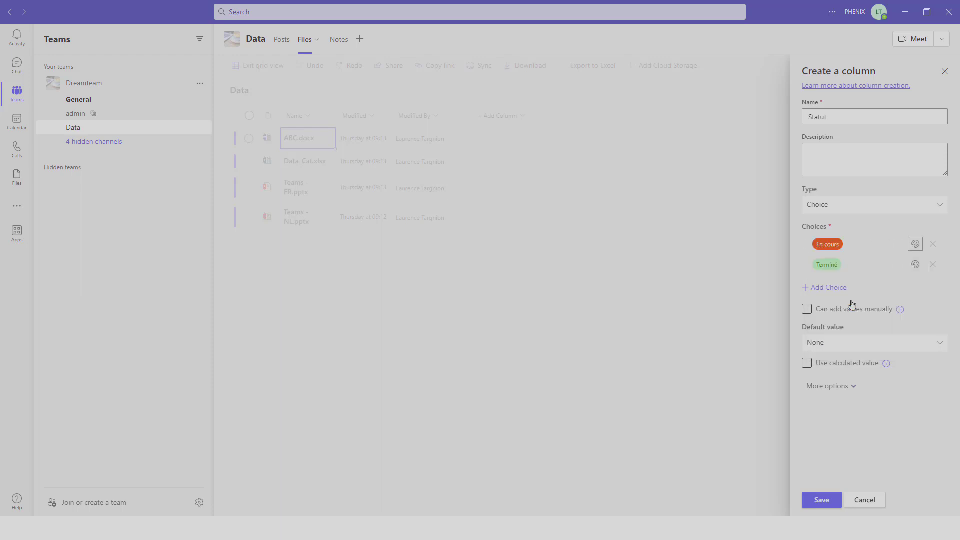
{"action": "left_click", "coordinate": [820, 500]}
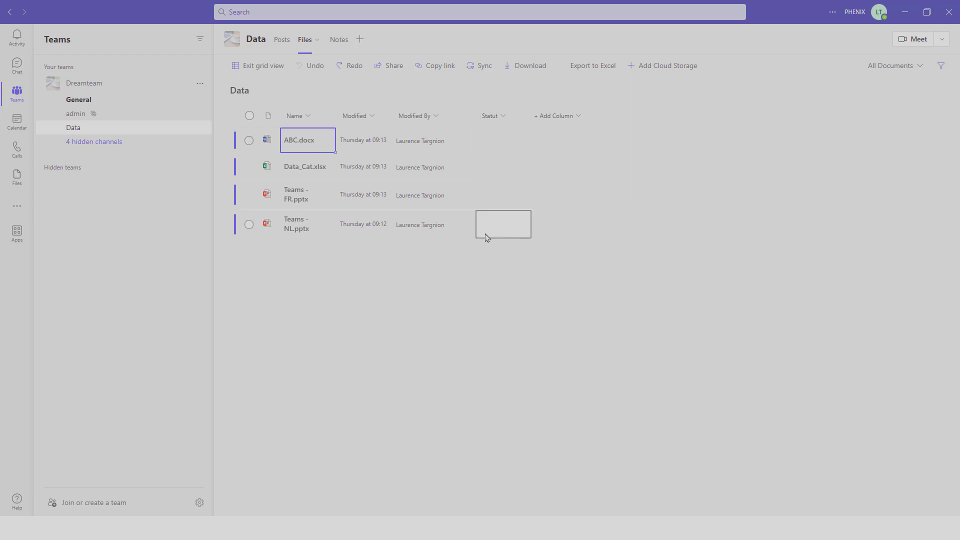
Step: Set the Statut of ABC.docx to En cours and fill that value down to the other three files
{"action": "left_click", "coordinate": [494, 144]}
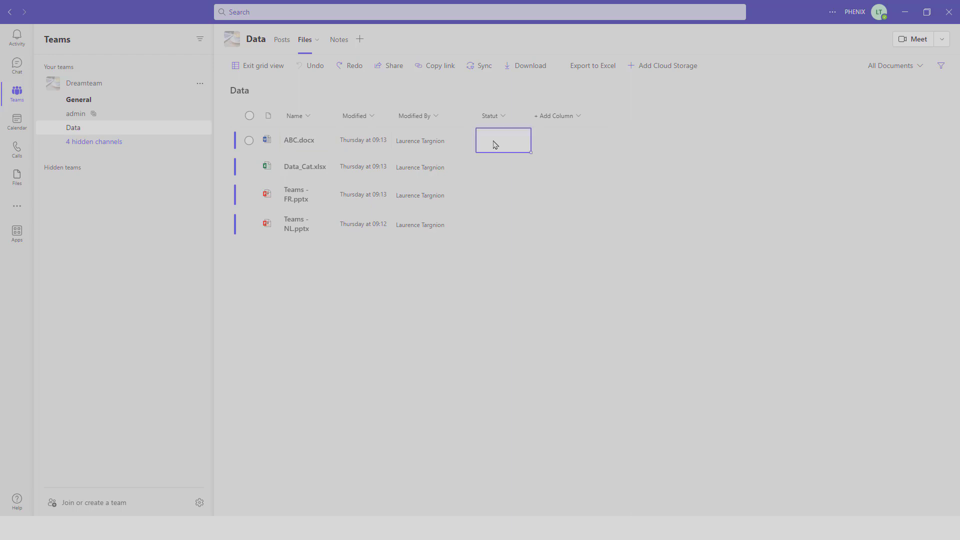
{"action": "left_click", "coordinate": [495, 144]}
{"action": "left_click", "coordinate": [497, 140]}
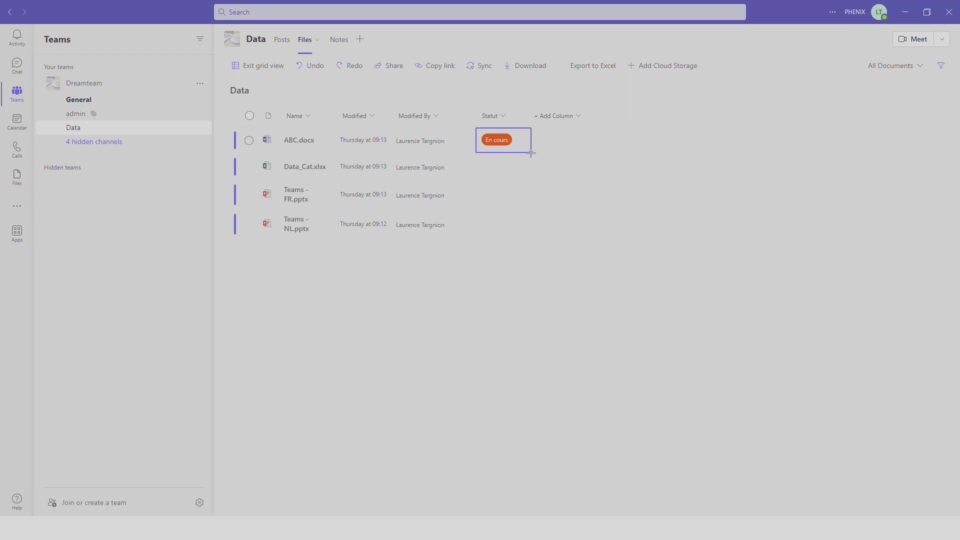
{"action": "left_click_drag", "start_coordinate": [531, 153], "coordinate": [528, 220]}
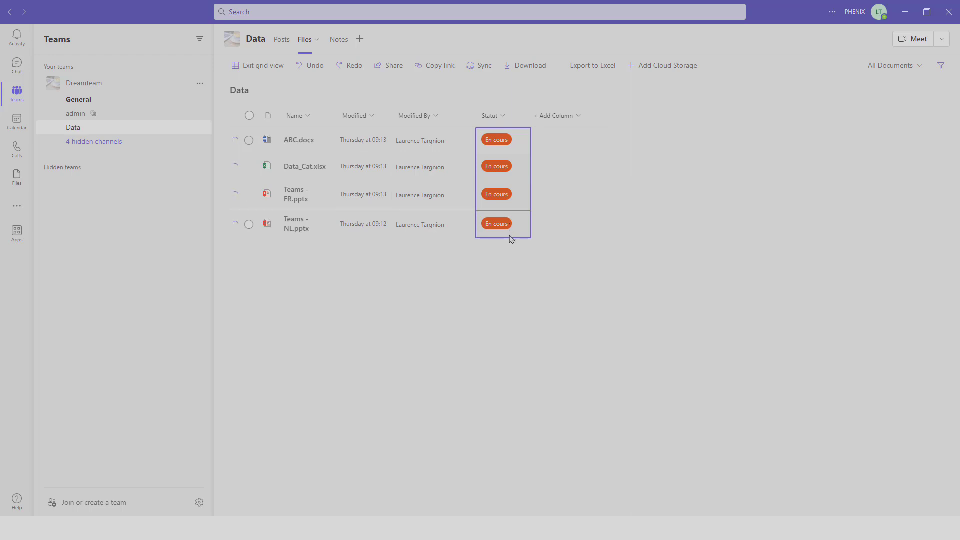
Step: Change the Statut of Data_Cat.xlsx and Teams - NL.pptx to Terminé
{"action": "left_click", "coordinate": [511, 166]}
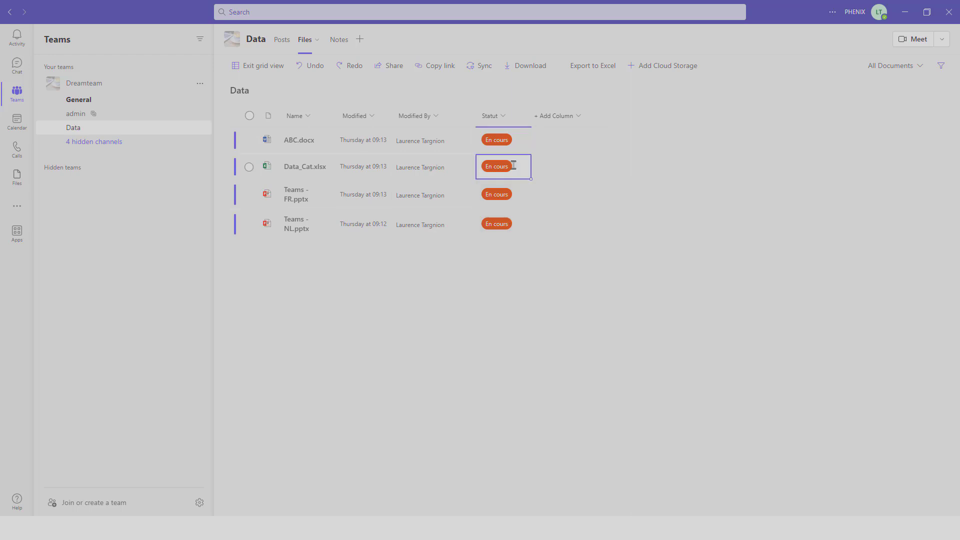
{"action": "left_click", "coordinate": [509, 168]}
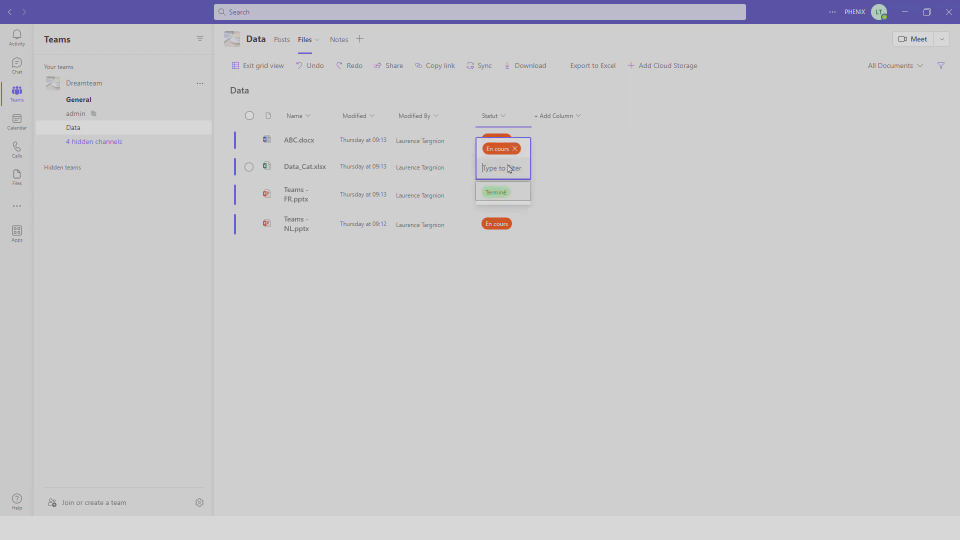
{"action": "left_click", "coordinate": [504, 193]}
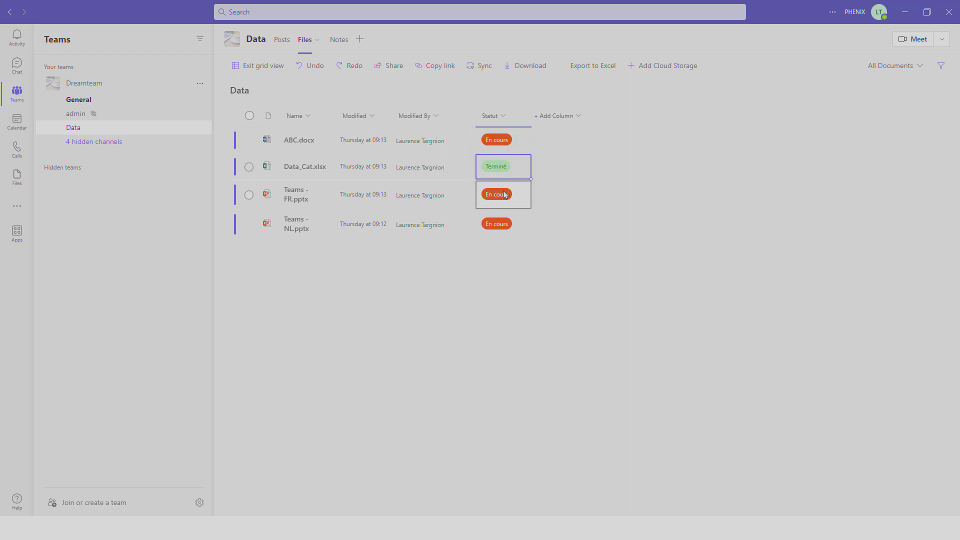
{"action": "left_click", "coordinate": [495, 223]}
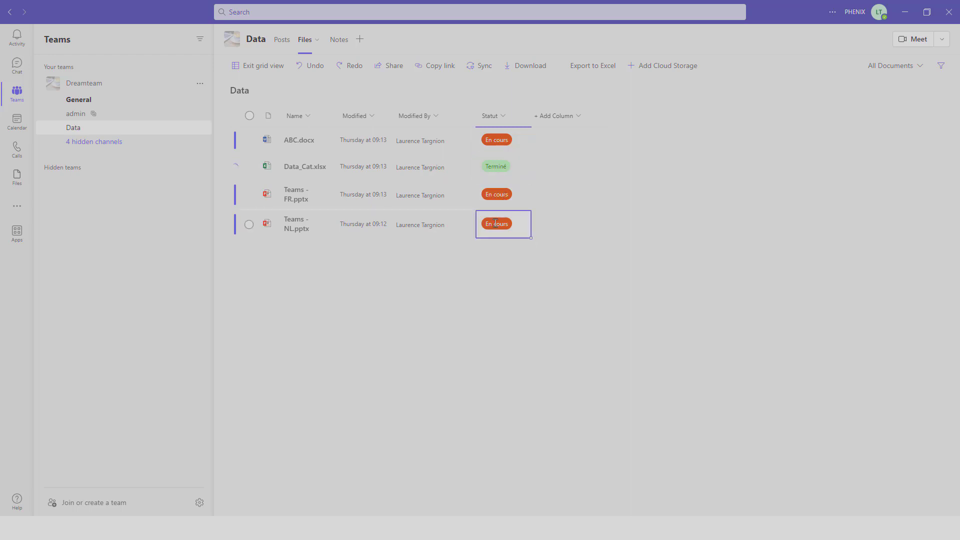
{"action": "type", "text": "Terminé"}
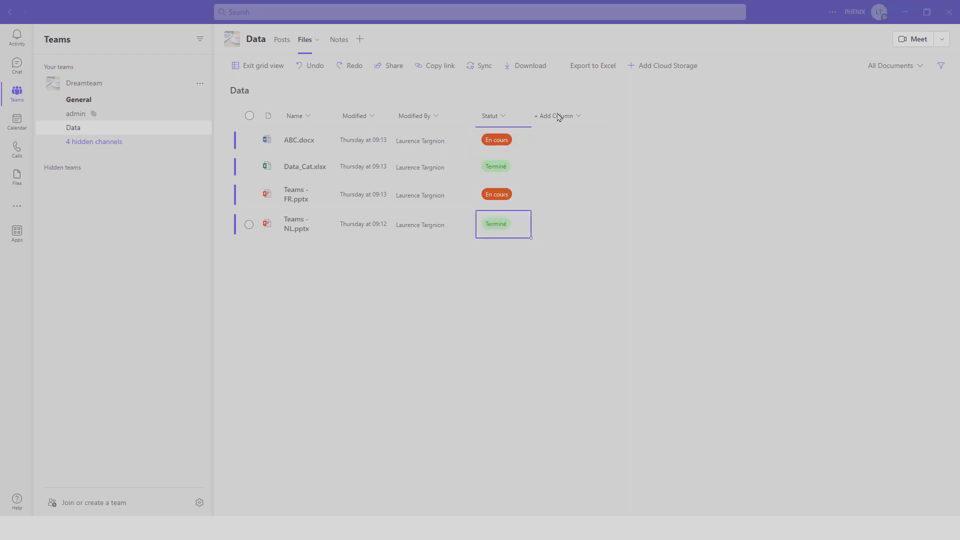
Step: Start another new column of type Yes/No and name it Validation
{"action": "left_click", "coordinate": [566, 116]}
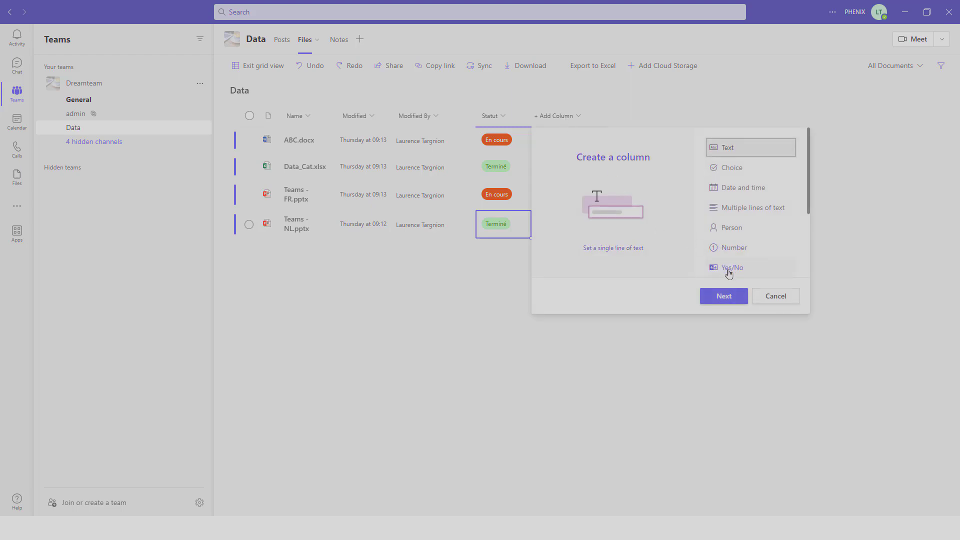
{"action": "left_click", "coordinate": [729, 268]}
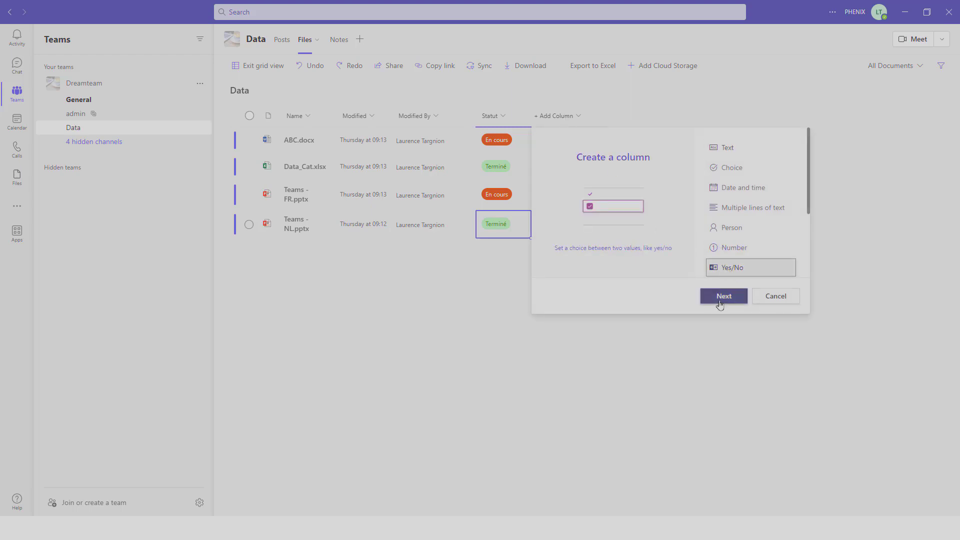
{"action": "left_click", "coordinate": [722, 298]}
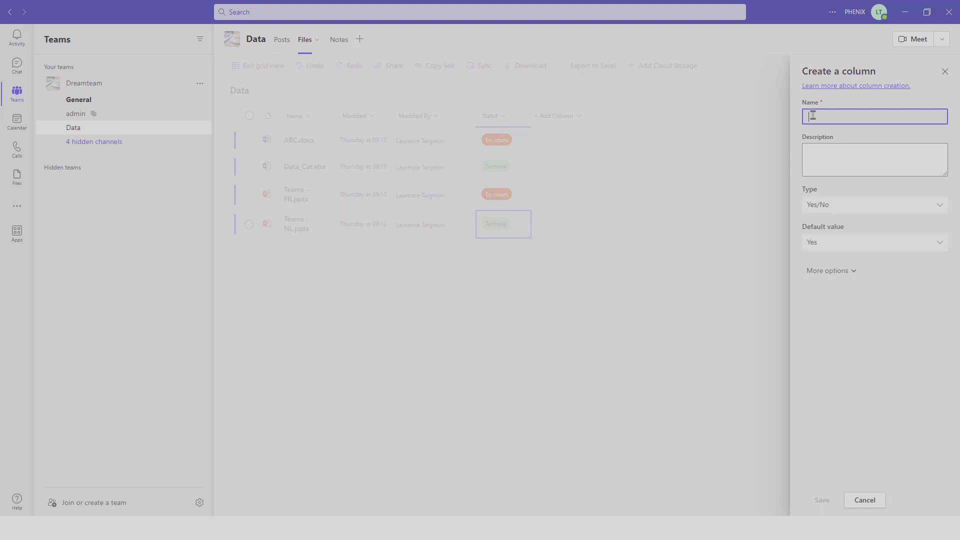
{"action": "type", "text": "Validation"}
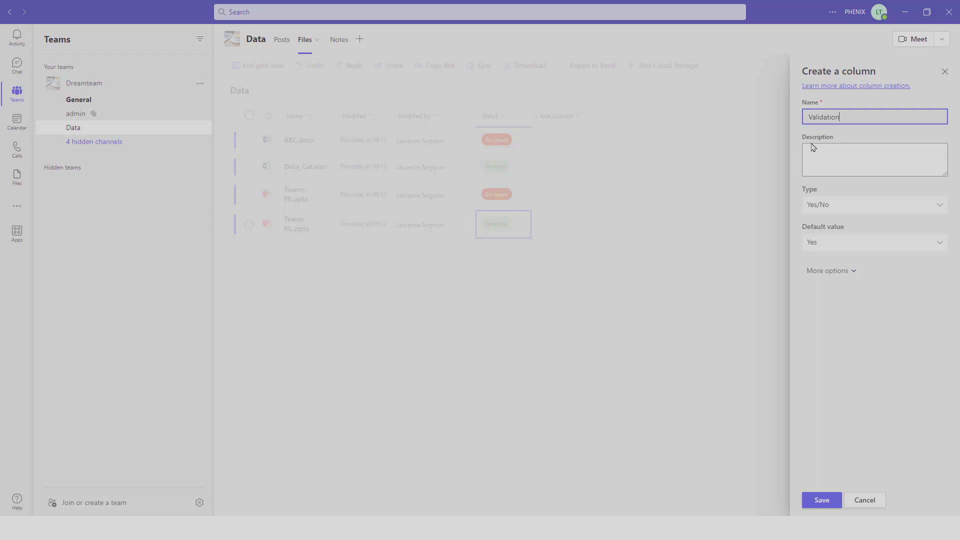
Step: Keep the Validation column's type as Yes/No, set its default value to No, and save the column
{"action": "left_click", "coordinate": [829, 213]}
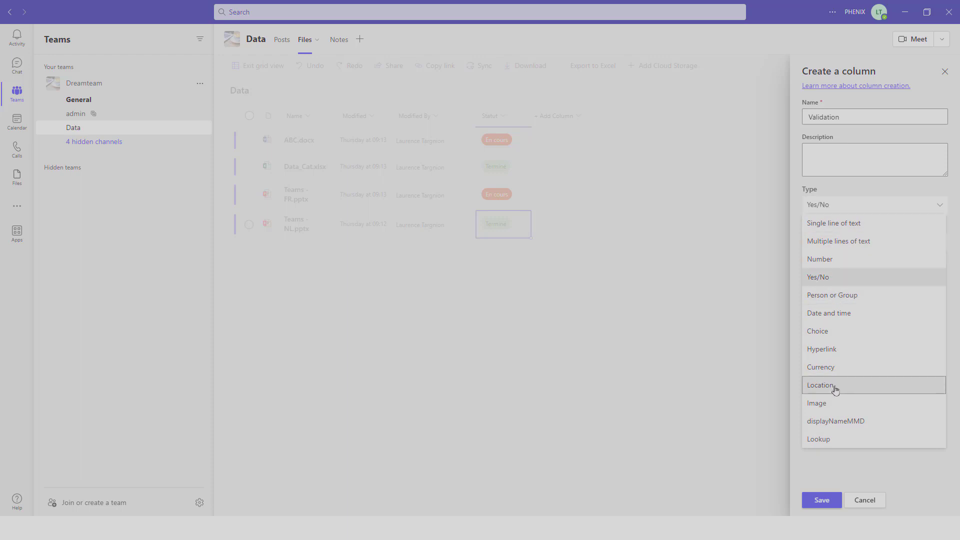
{"action": "left_click", "coordinate": [822, 278]}
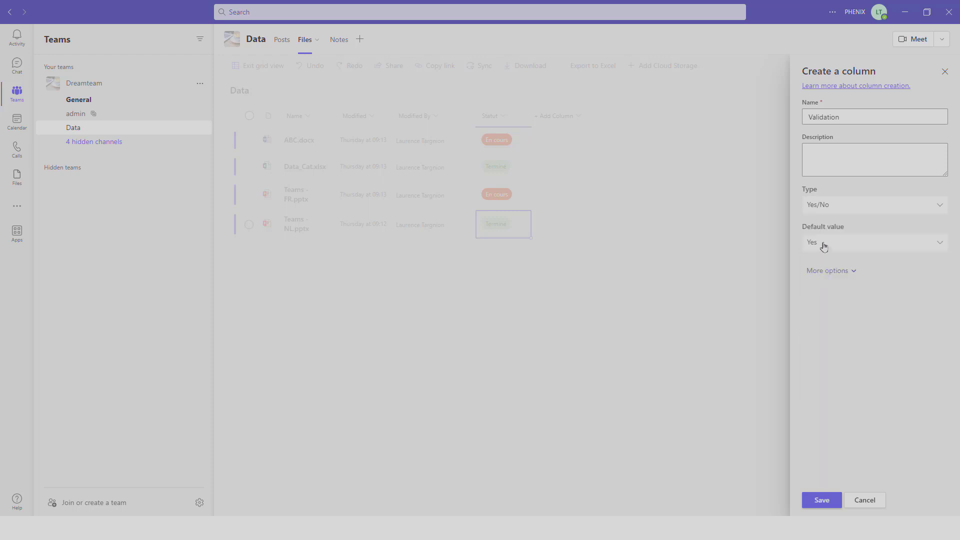
{"action": "left_click", "coordinate": [940, 245]}
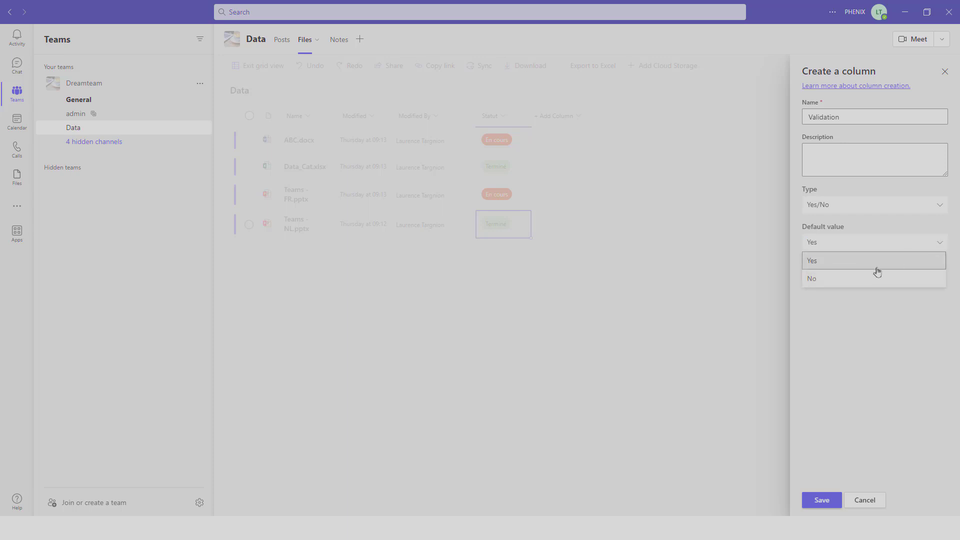
{"action": "left_click", "coordinate": [832, 283]}
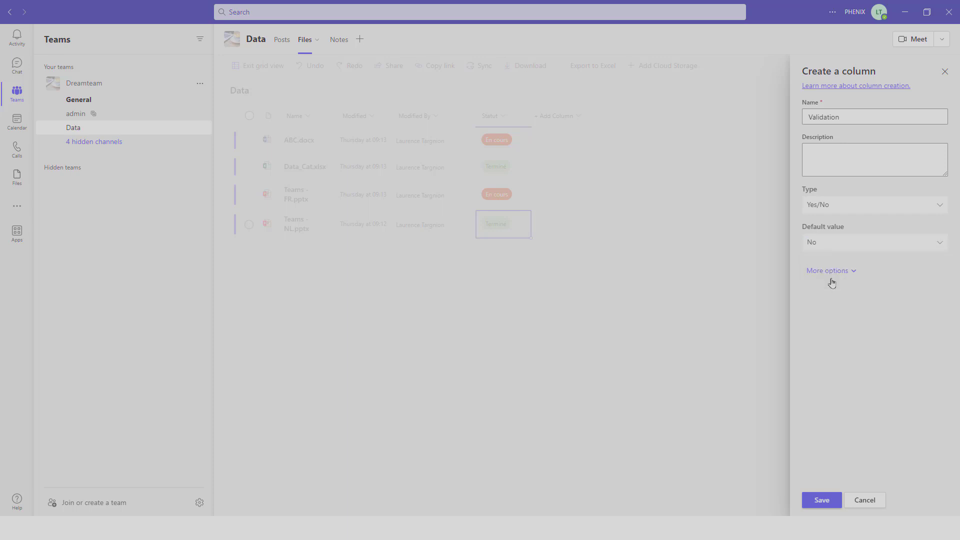
{"action": "left_click", "coordinate": [822, 500]}
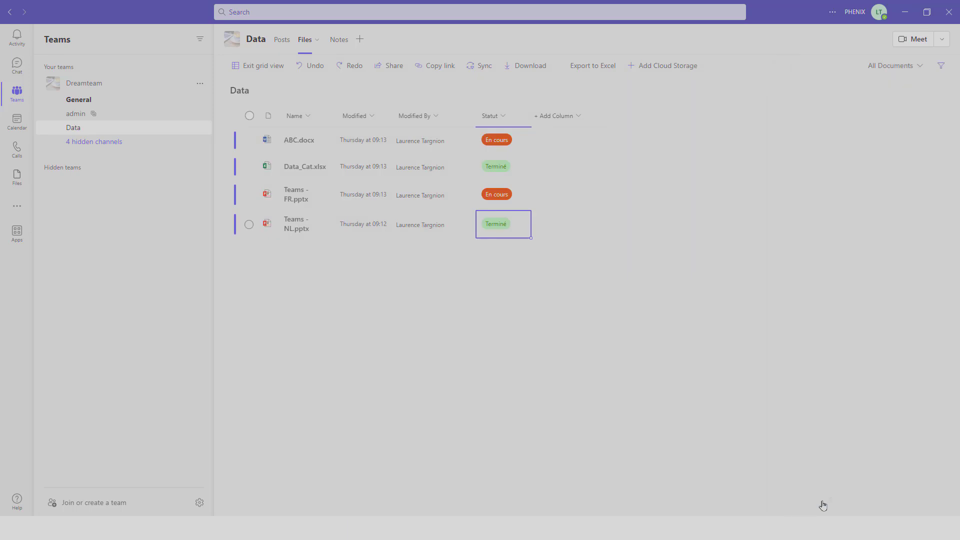
Step: Tick the Validation checkboxes for ABC.docx and Teams - FR.pptx
{"action": "left_click", "coordinate": [550, 141]}
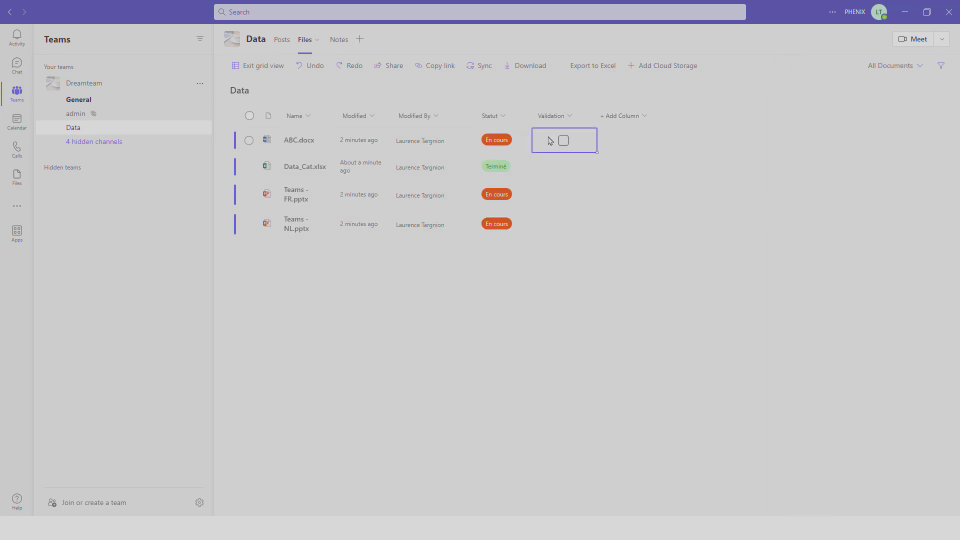
{"action": "left_click", "coordinate": [564, 142]}
{"action": "left_click", "coordinate": [563, 142]}
{"action": "left_click", "coordinate": [564, 197]}
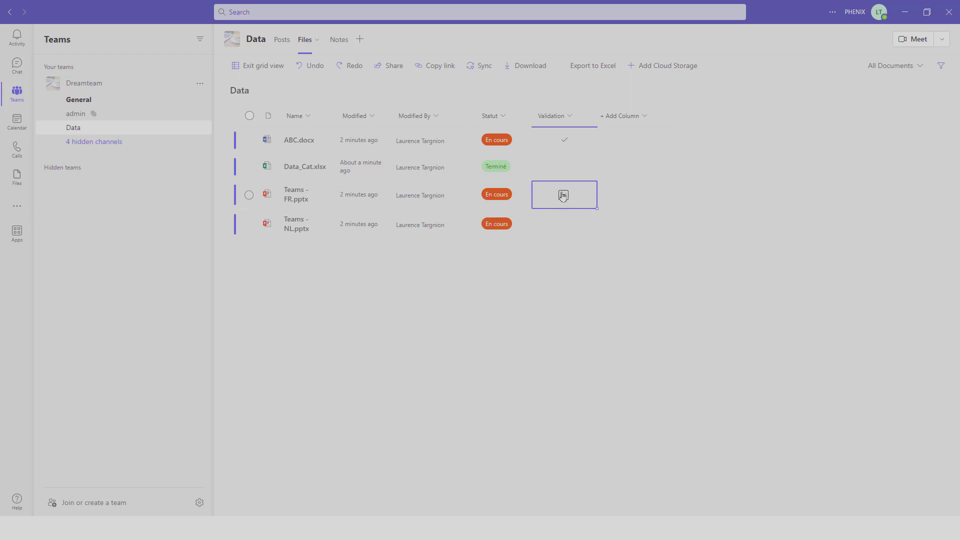
Step: Tick the Validation checkbox for Teams - FR.pptx and exit grid view
{"action": "left_click", "coordinate": [563, 195]}
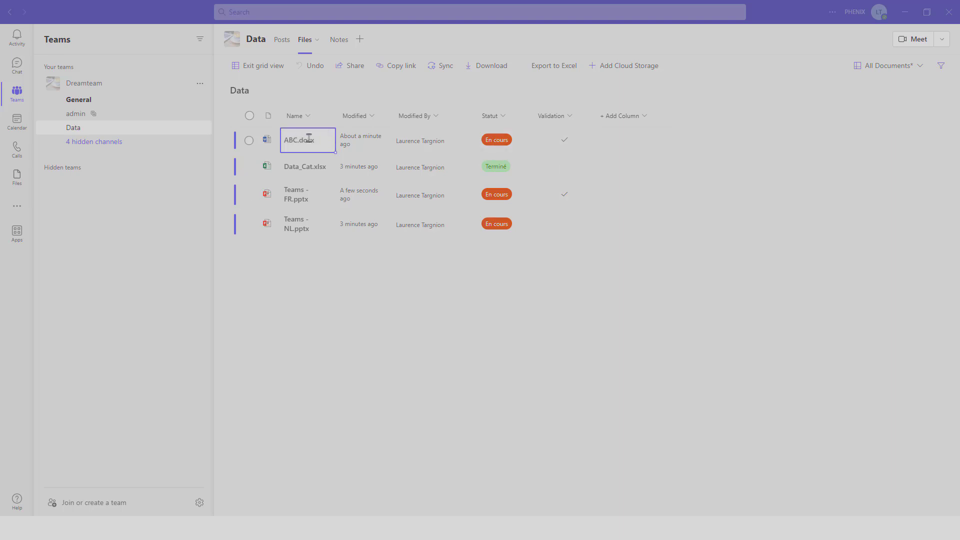
{"action": "left_click", "coordinate": [261, 70]}
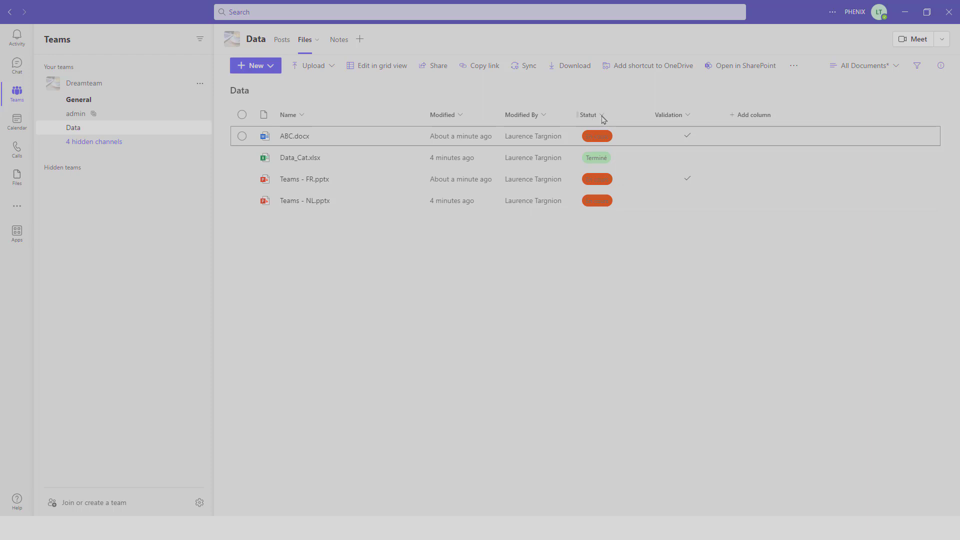
Step: Sort the Data channel's files by the Statut column from A to Z
{"action": "left_click", "coordinate": [602, 116]}
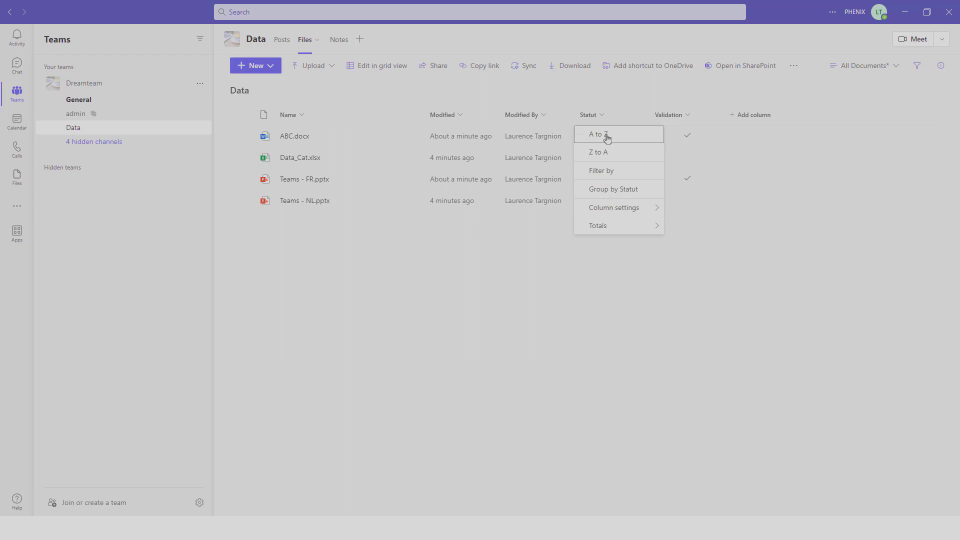
{"action": "left_click", "coordinate": [607, 136]}
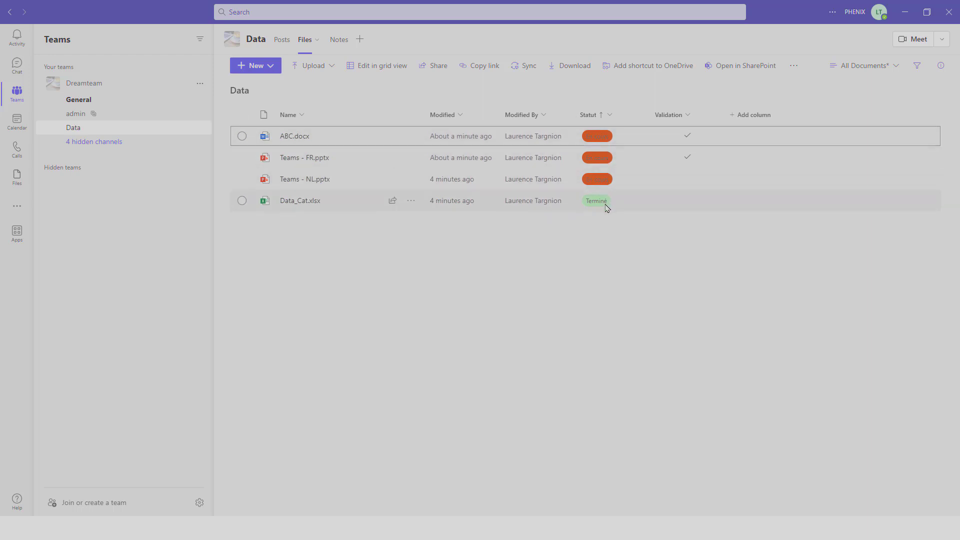
Step: Filter the file list by the Validation column to show only files marked Yes
{"action": "left_click", "coordinate": [689, 116]}
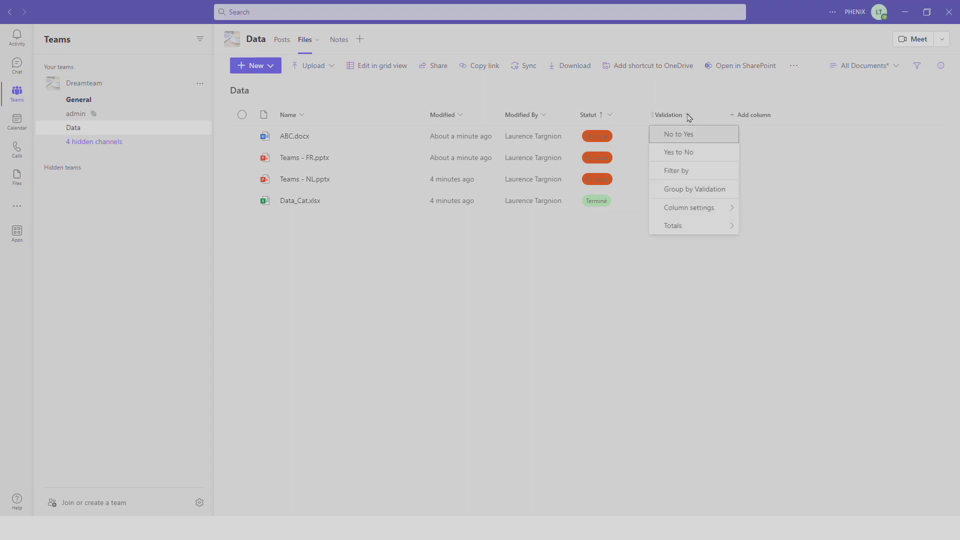
{"action": "left_click", "coordinate": [668, 175]}
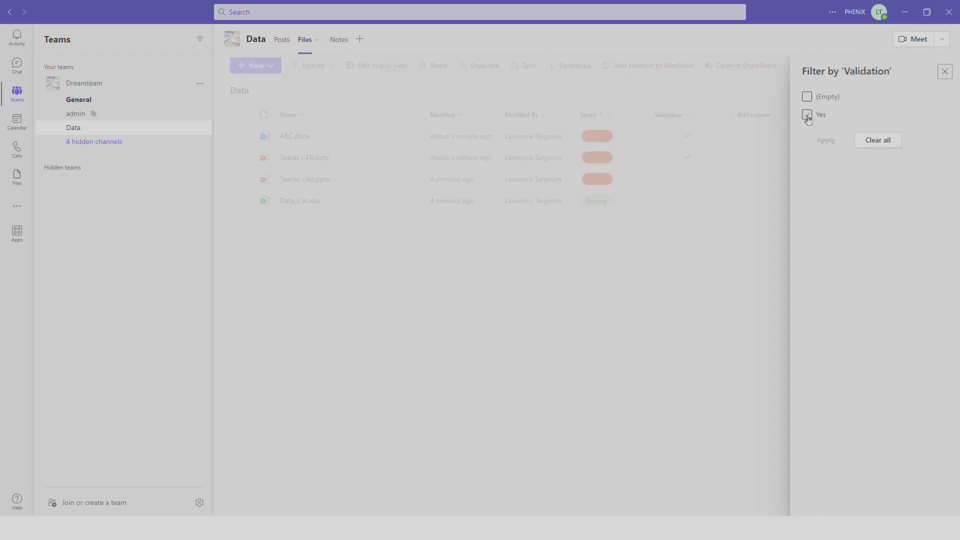
{"action": "left_click", "coordinate": [807, 116]}
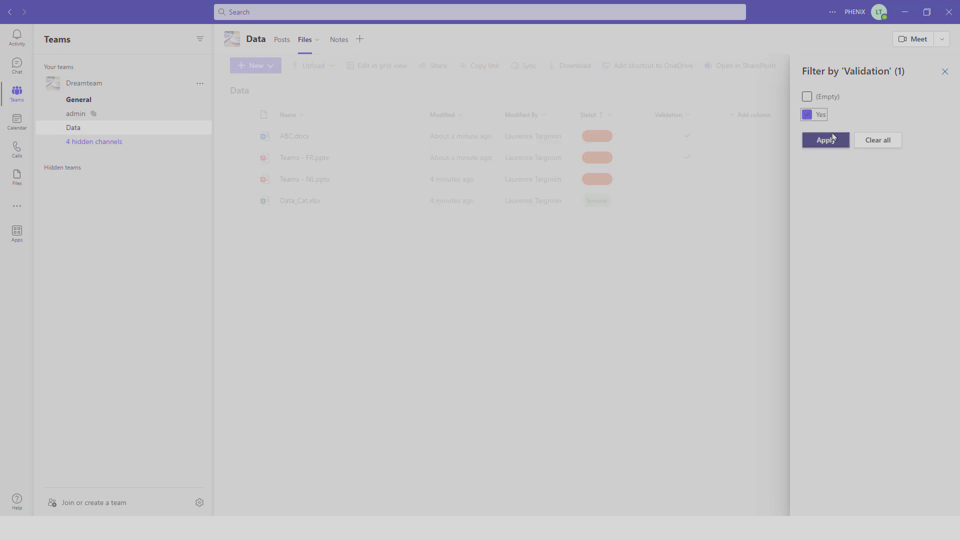
{"action": "left_click", "coordinate": [816, 145]}
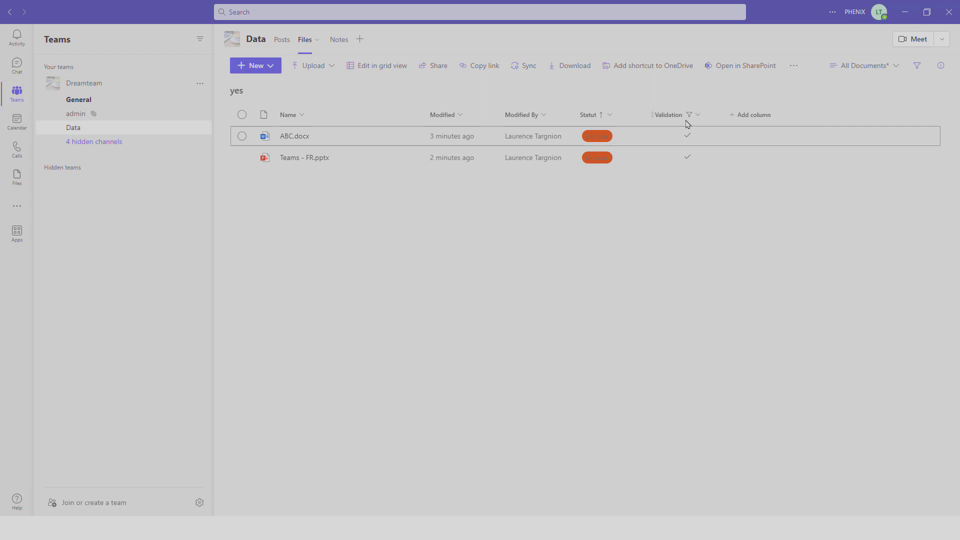
Step: Remove the Yes filter from the Validation column and apply the change
{"action": "left_click", "coordinate": [697, 115]}
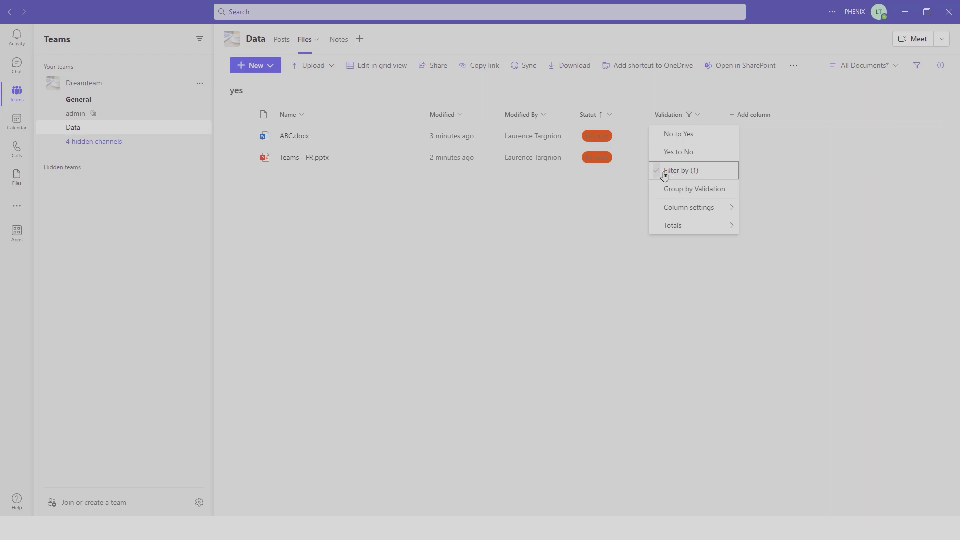
{"action": "left_click", "coordinate": [674, 171]}
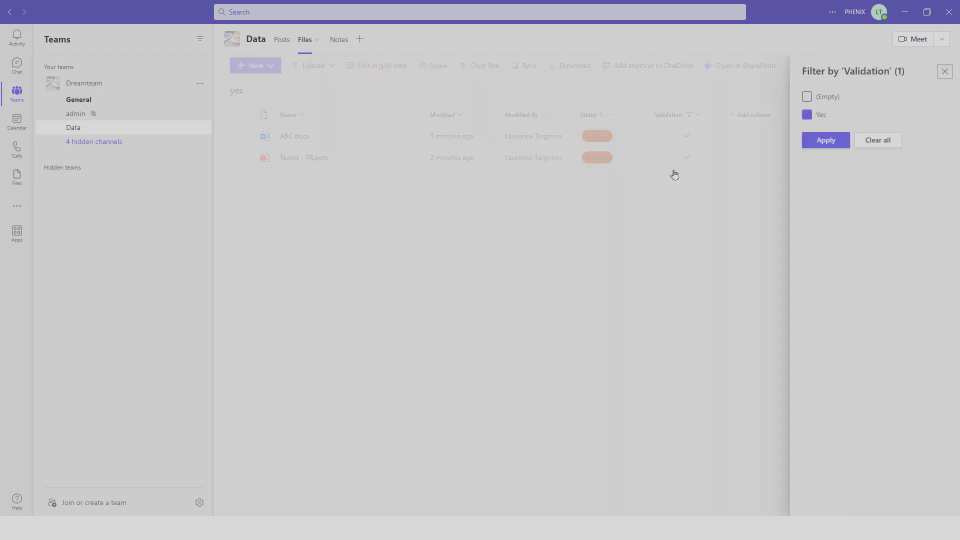
{"action": "left_click", "coordinate": [807, 116]}
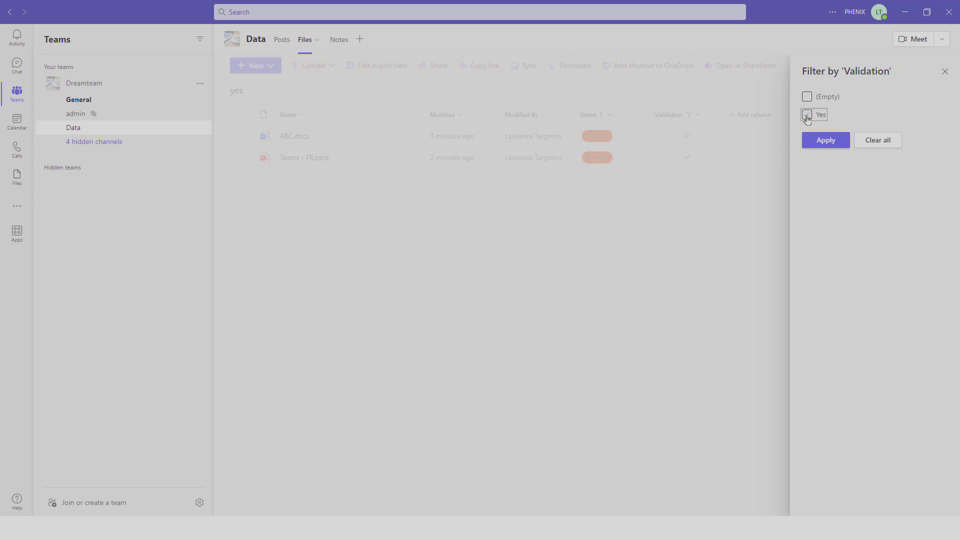
{"action": "left_click", "coordinate": [829, 146]}
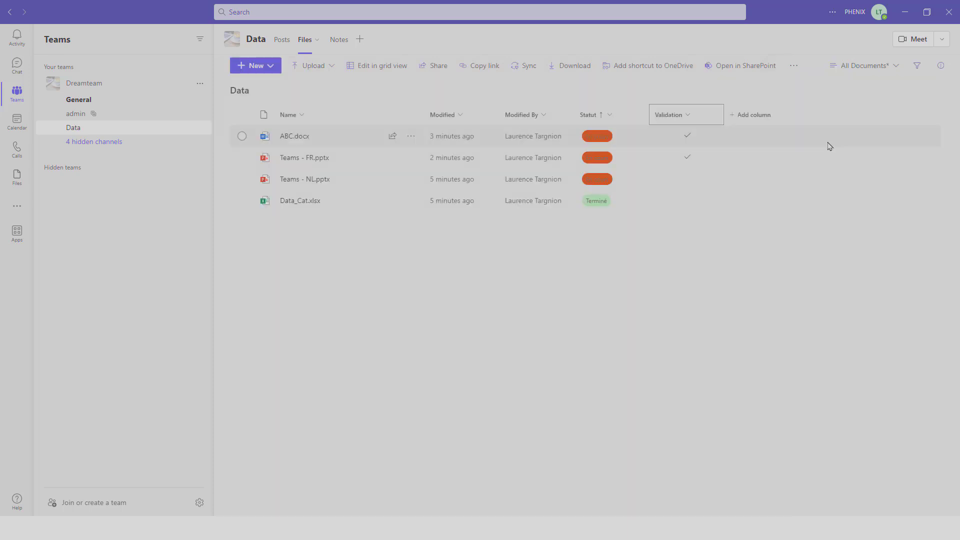
Step: Group the Data channel's files by the Validation column
{"action": "left_click", "coordinate": [689, 118]}
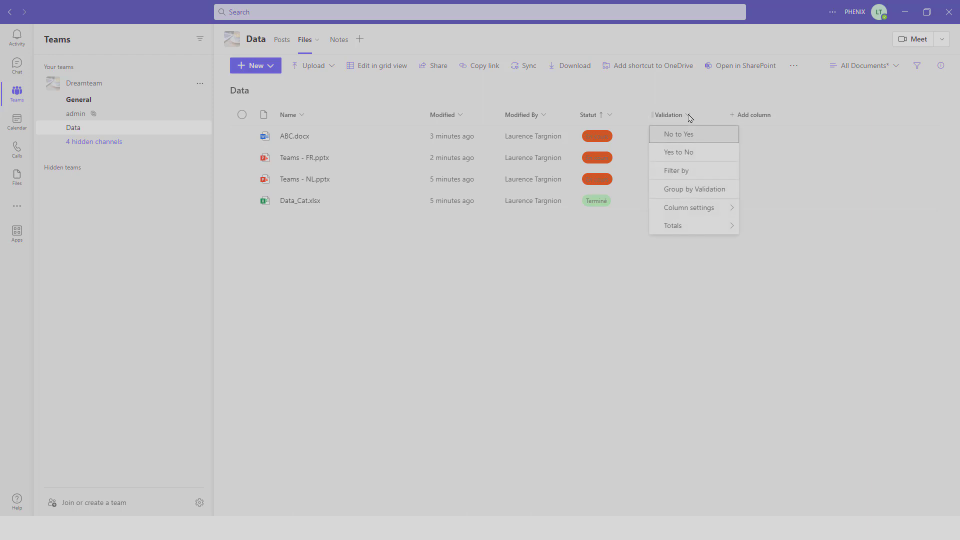
{"action": "left_click", "coordinate": [669, 190]}
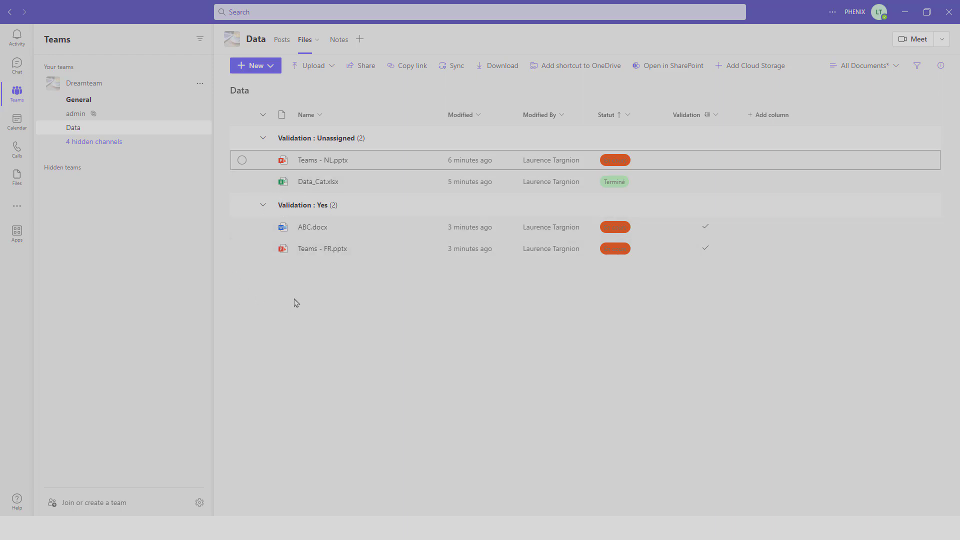
Step: Collapse the Validation groups Yes and Unassigned, and expand the Unassigned group again
{"action": "left_click", "coordinate": [262, 206]}
{"action": "left_click", "coordinate": [264, 206]}
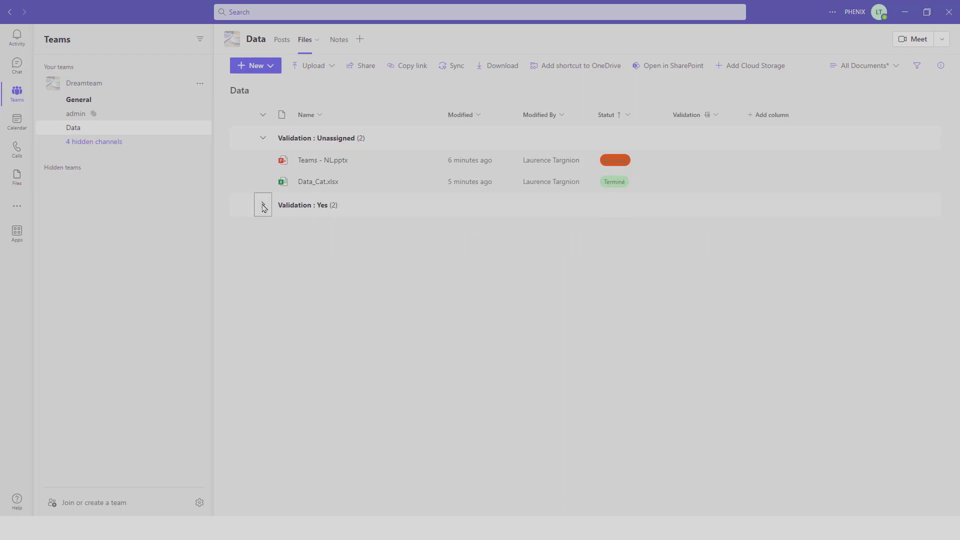
{"action": "left_click", "coordinate": [263, 140]}
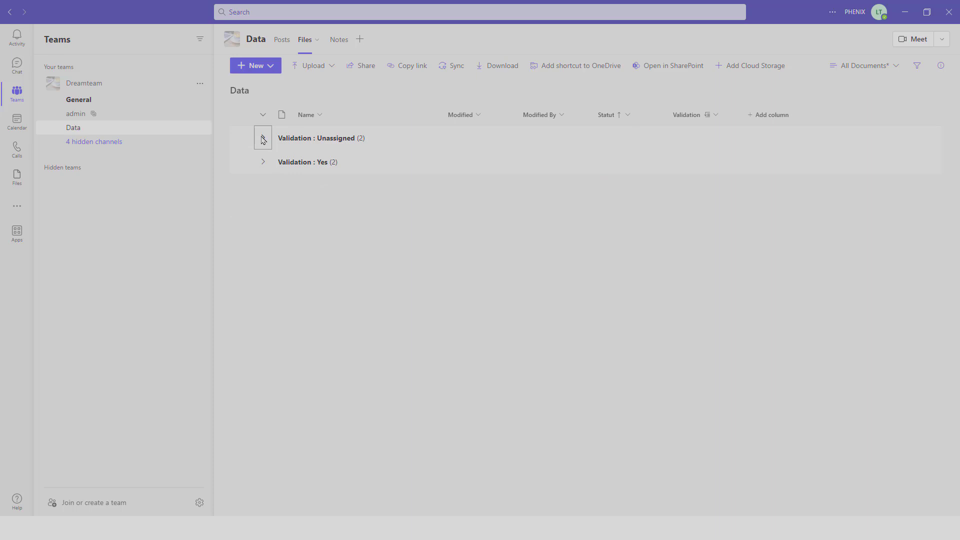
{"action": "left_click", "coordinate": [264, 141]}
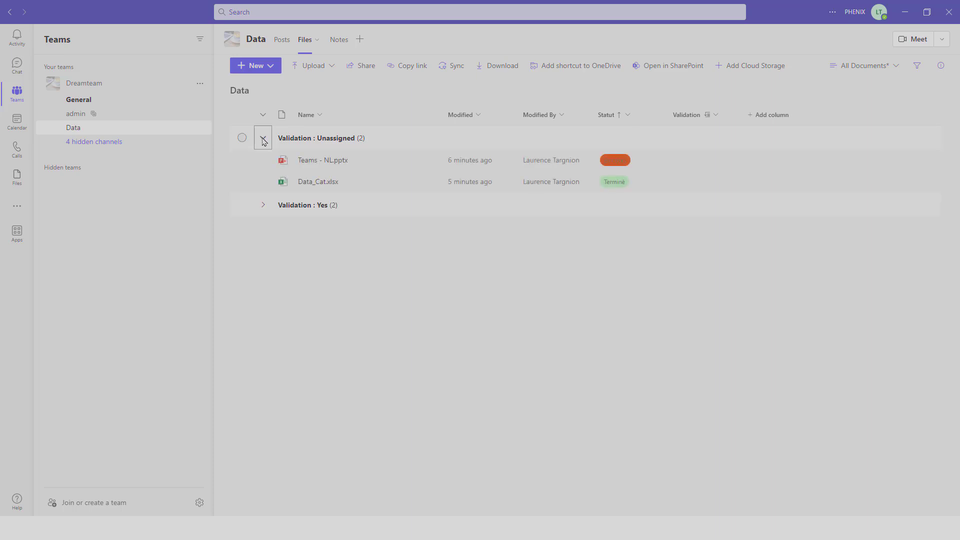